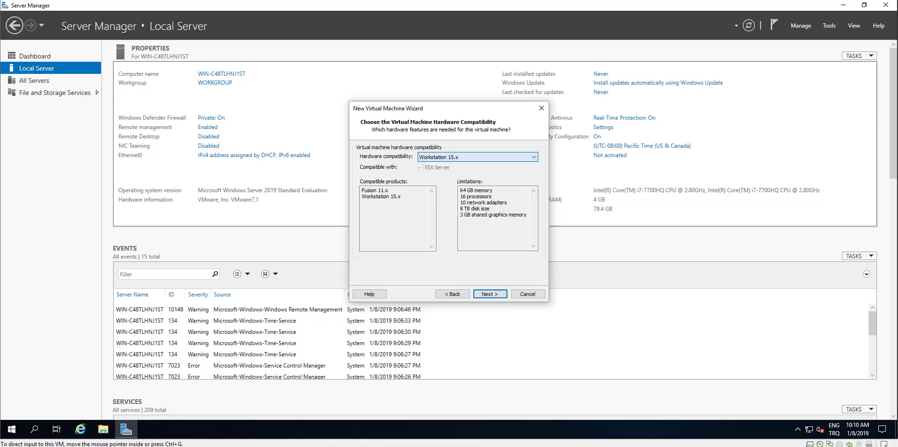
Step: Keep Workstation 15.x hardware compatibility and choose to install the operating system later
{"action": "key", "text": "Return"}
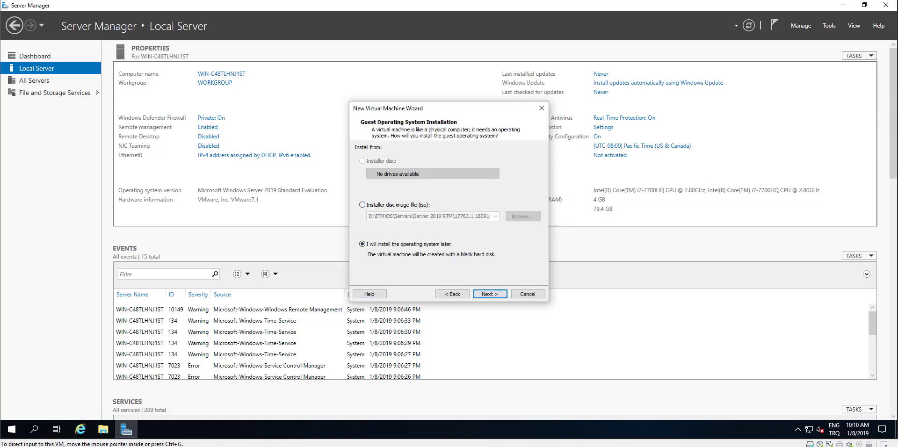
{"action": "key", "text": "Up"}
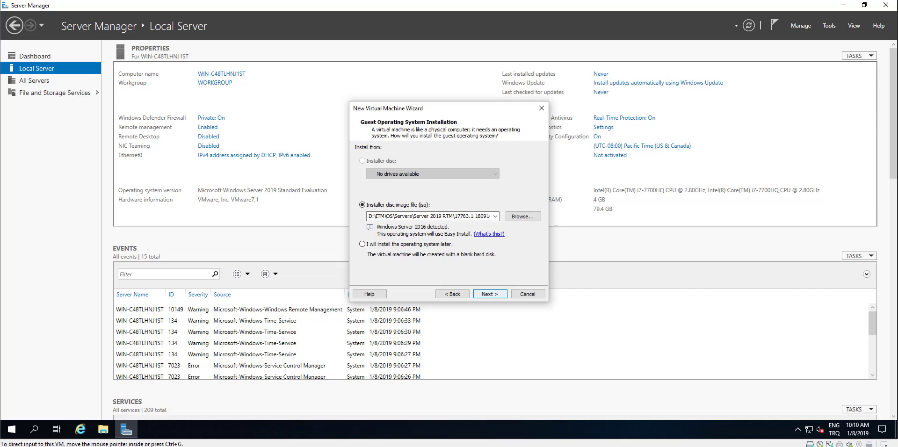
{"action": "key", "text": "Down"}
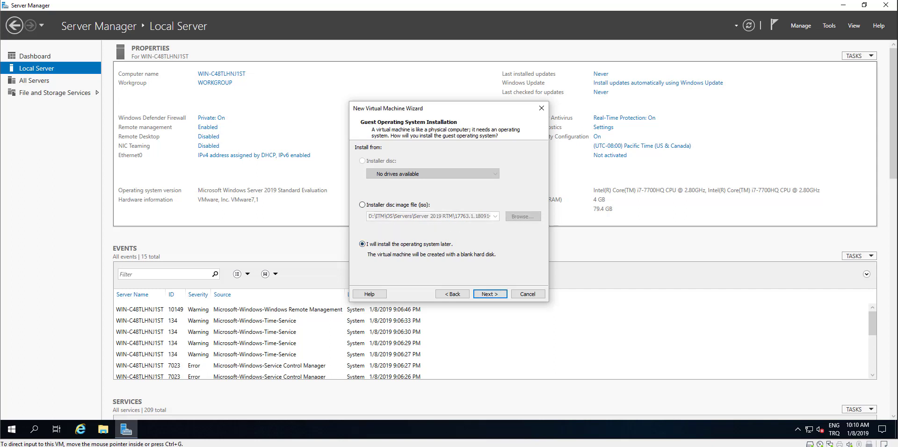
{"action": "key", "text": "Return"}
Step: Keep Windows Server 2016 as the guest version and name the virtual machine Windows Server 2019
{"action": "key", "text": "Tab"}
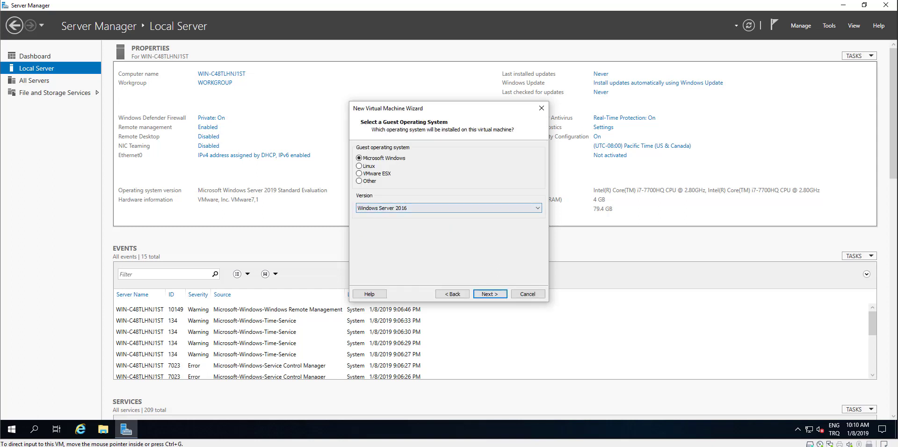
{"action": "key", "text": "Return"}
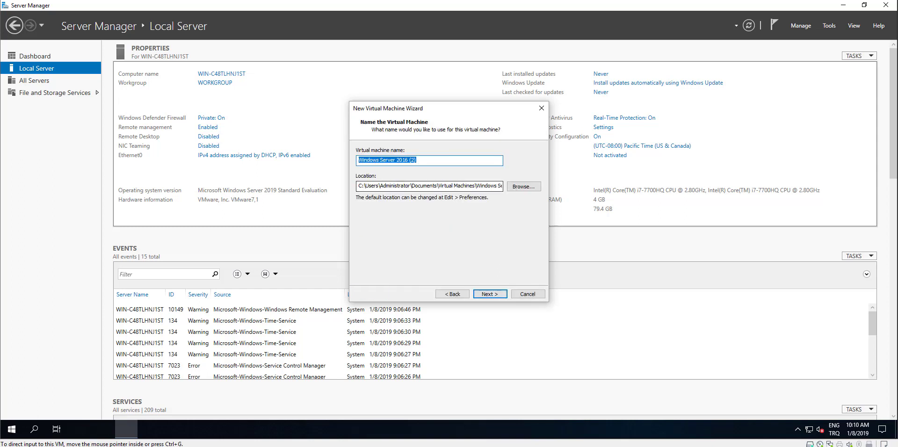
{"action": "left_click", "coordinate": [416, 160]}
{"action": "left_click_drag", "start_coordinate": [405, 160], "coordinate": [417, 160]}
{"action": "type", "text": "9"}
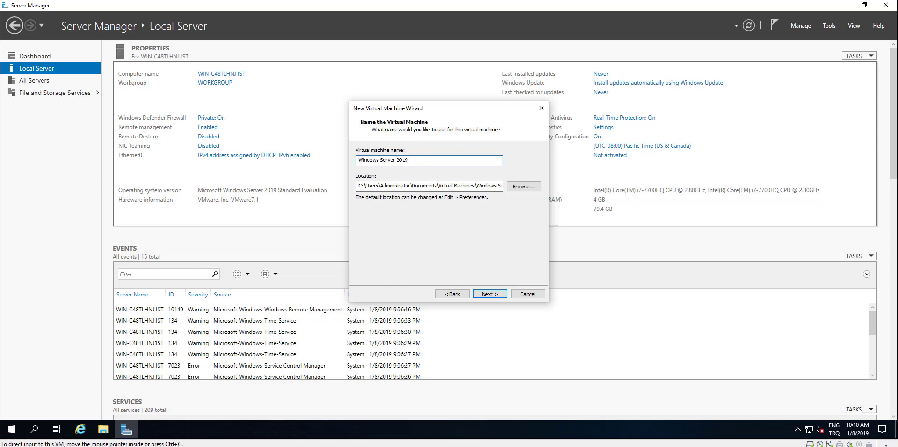
{"action": "key", "text": "Return"}
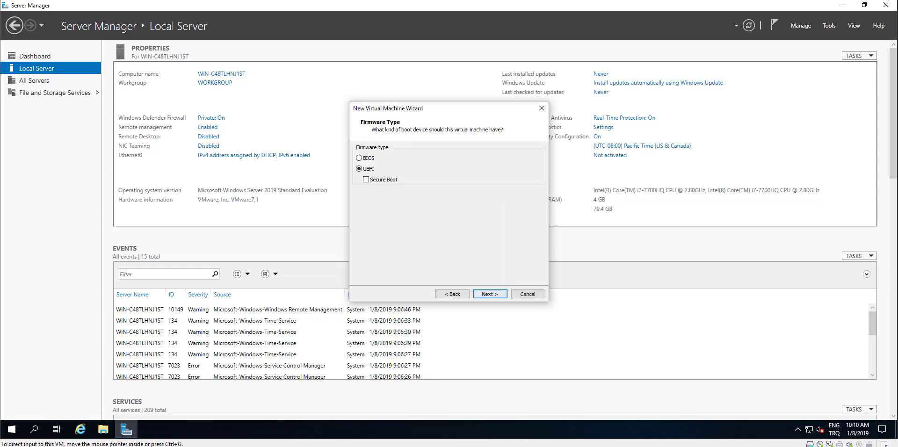
Step: Keep UEFI firmware without Secure Boot and configure the processors for a total of 4 cores
{"action": "key", "text": "Return"}
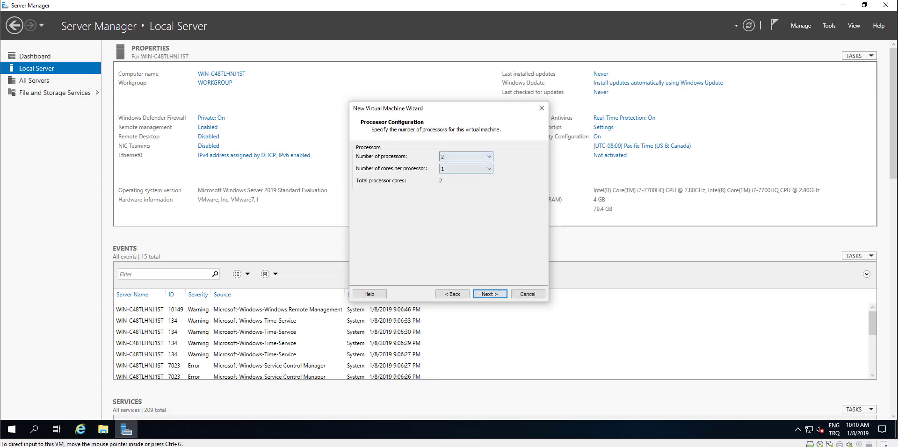
{"action": "left_click", "coordinate": [466, 156]}
{"action": "left_click", "coordinate": [463, 174]}
{"action": "left_click", "coordinate": [466, 169]}
{"action": "left_click", "coordinate": [464, 183]}
{"action": "left_click", "coordinate": [466, 169]}
{"action": "key", "text": "Return"}
{"action": "key", "text": "Return"}
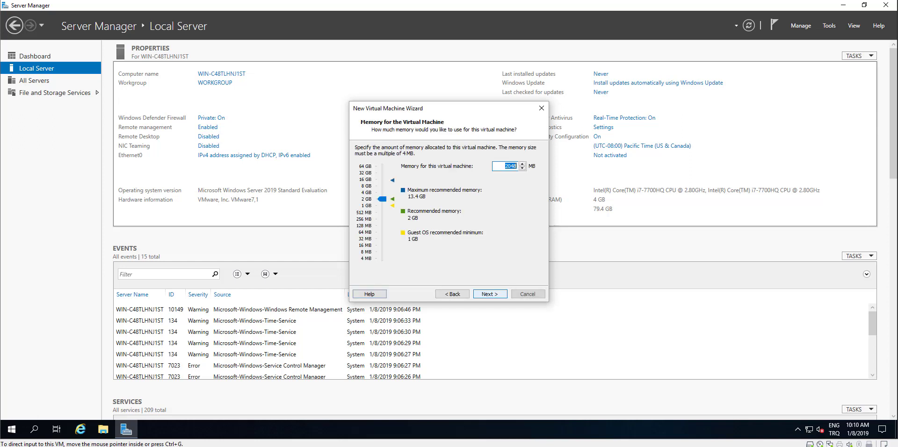
Step: Set the virtual machine's memory to 4096 MB and keep network address translation (NAT) as its network type
{"action": "type", "text": "4096"}
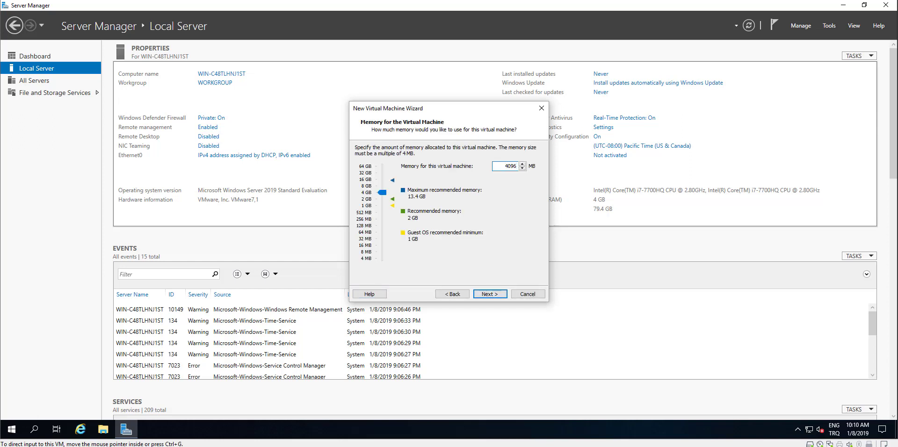
{"action": "key", "text": "Return"}
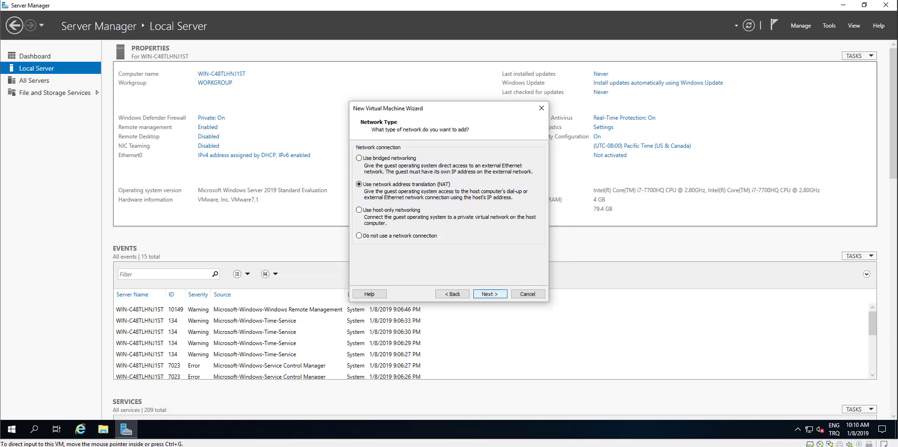
{"action": "key", "text": "Return"}
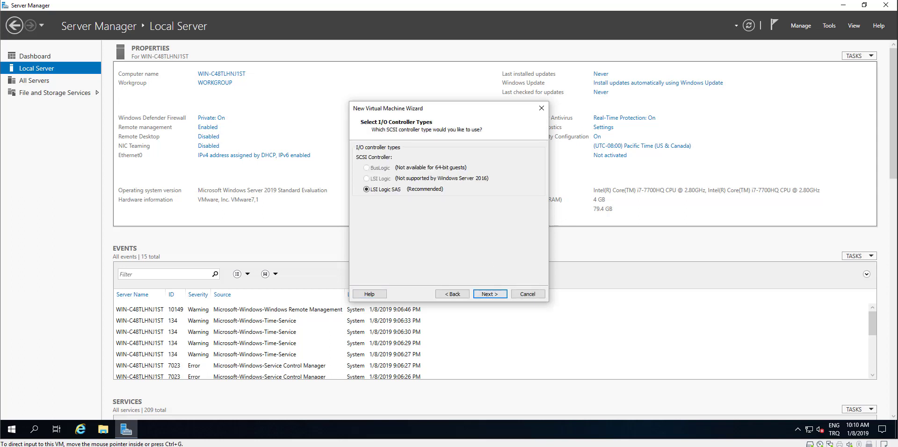
Step: Keep the LSI Logic SAS controller and the default disk type, and choose to create a new virtual disk
{"action": "key", "text": "Return"}
{"action": "key", "text": "Return"}
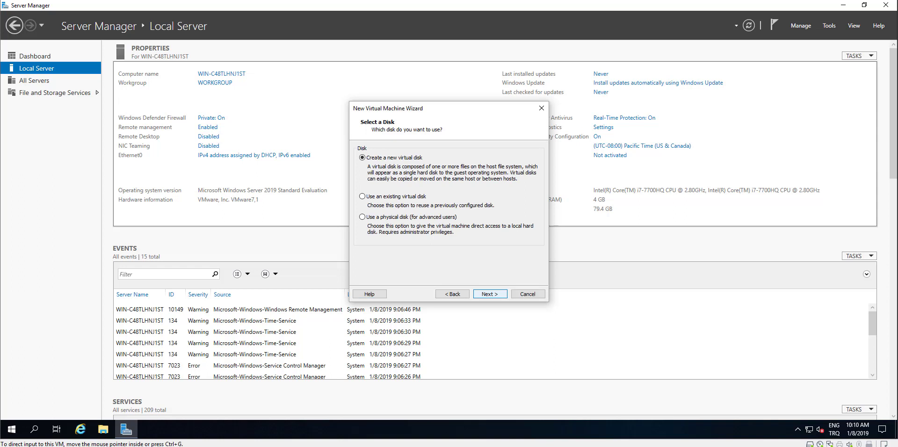
{"action": "key", "text": "Return"}
{"action": "key", "text": "Return"}
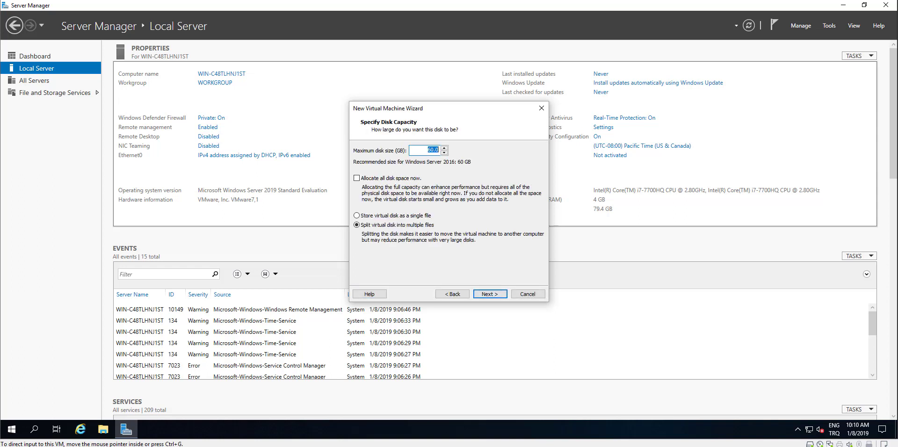
Step: Set the disk size to 80 GB, stored as a single file named Windows Server 2019.vmdk
{"action": "left_click", "coordinate": [430, 149]}
{"action": "key", "text": "BackSpace"}
{"action": "type", "text": "8"}
{"action": "key", "text": "Return"}
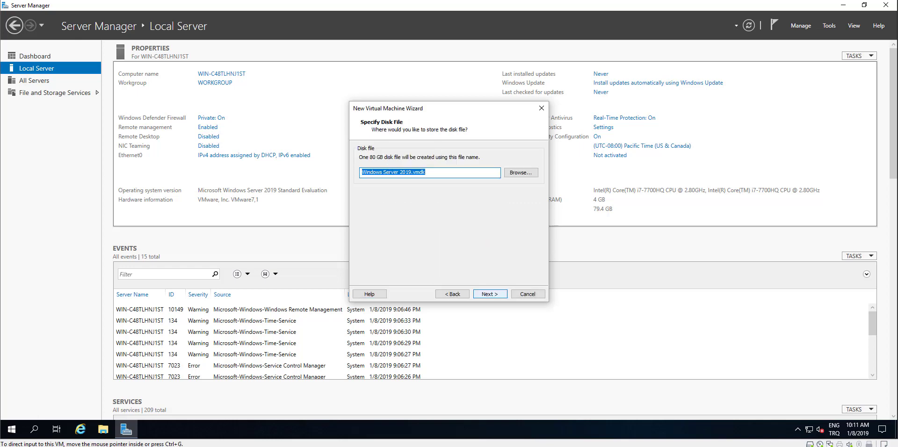
{"action": "key", "text": "Return"}
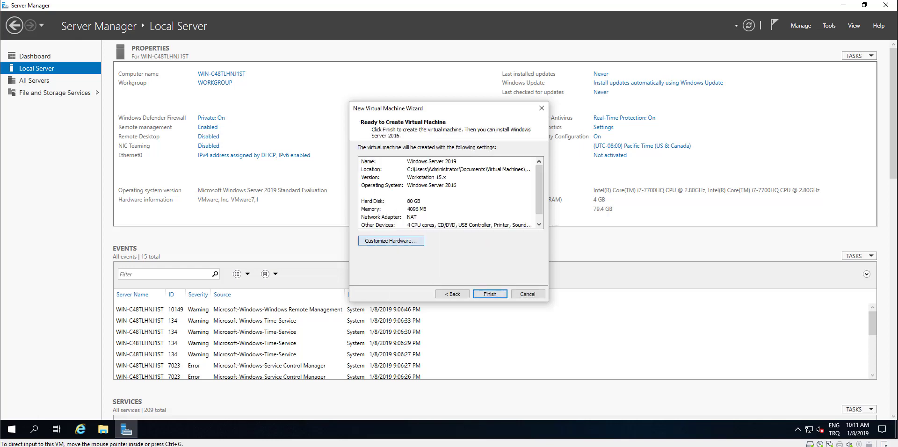
Step: Attach the evaluation ISO from D:\ITM\OS\Servers\Server 2019 RTM to the virtual CD/DVD drive and finish creating the virtual machine
{"action": "key", "text": "alt+c"}
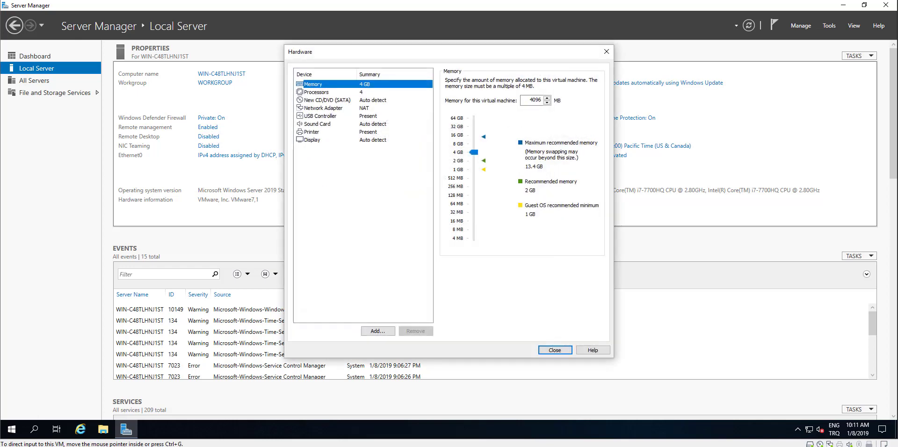
{"action": "key", "text": "Down"}
{"action": "key", "text": "Down"}
{"action": "key", "text": "alt+m"}
{"action": "key", "text": "alt+Down"}
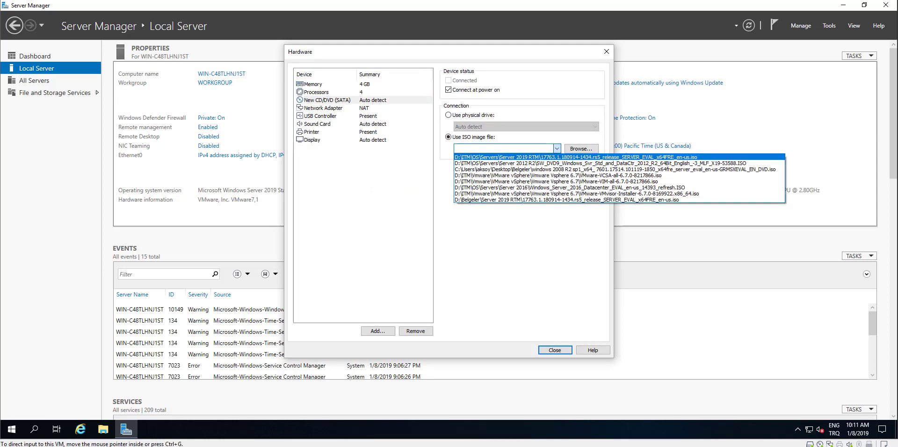
{"action": "key", "text": "Return"}
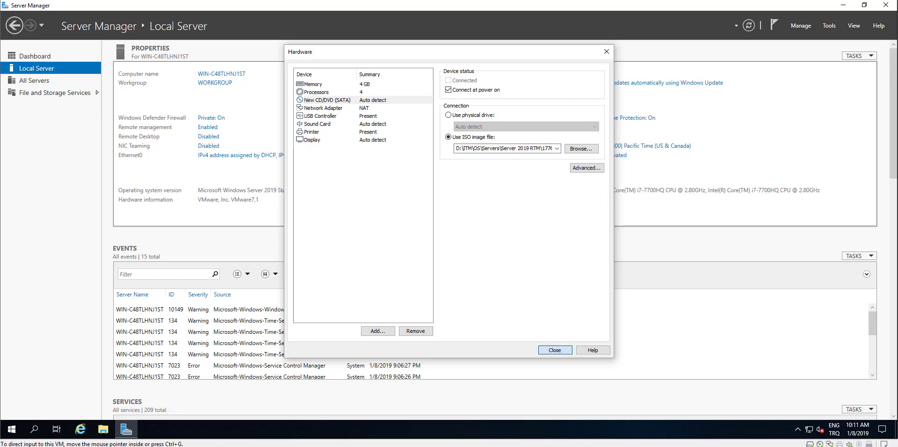
{"action": "key", "text": "Return"}
{"action": "left_click", "coordinate": [490, 294]}
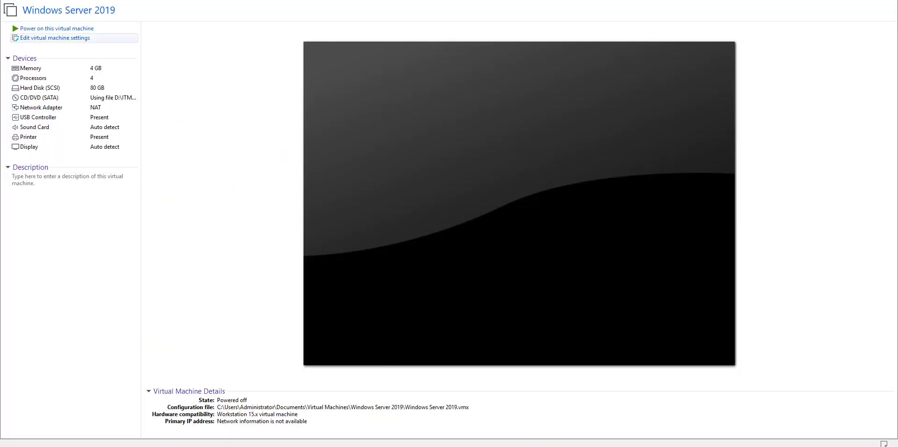
Step: Power on the Windows Server 2019 virtual machine and boot it from the installation disc
{"action": "left_click", "coordinate": [40, 29]}
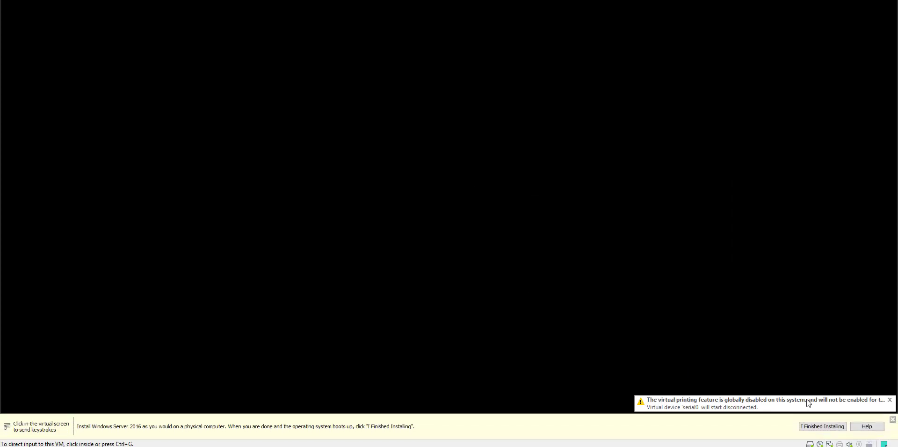
{"action": "left_click", "coordinate": [893, 429]}
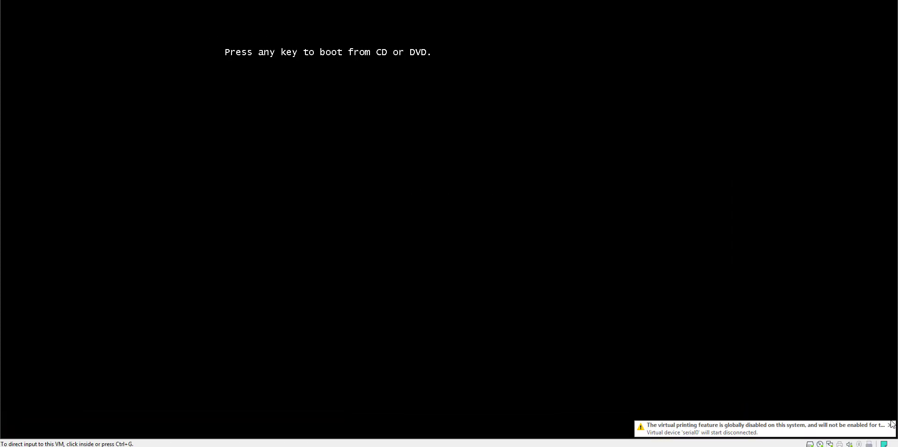
{"action": "left_click", "coordinate": [397, 243]}
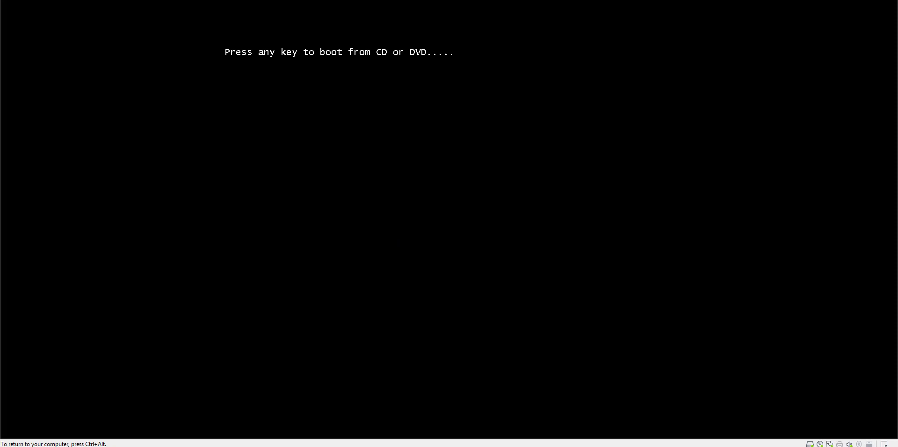
{"action": "key", "text": "Return"}
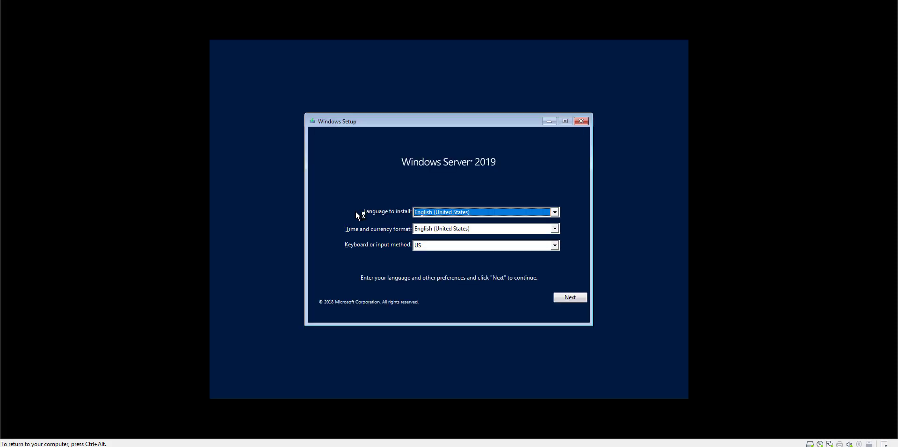
Step: Set the keyboard or input method to Turkish Q, keep English (United States), and start the Windows installation
{"action": "key", "text": "Tab"}
{"action": "key", "text": "Tab"}
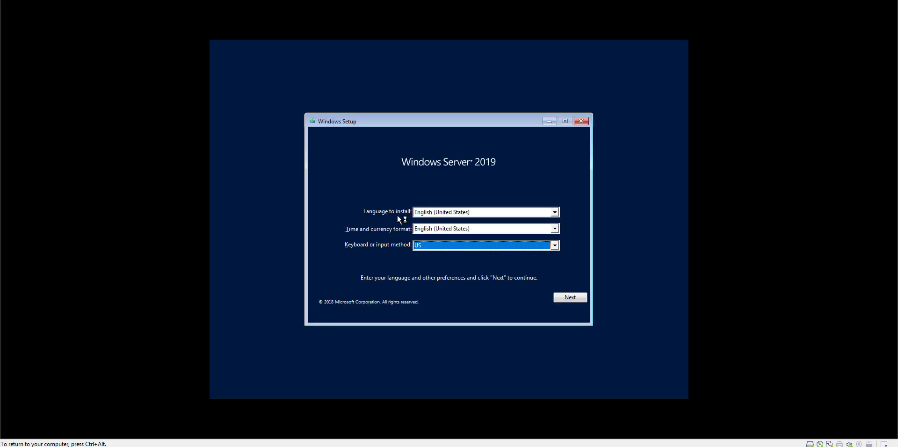
{"action": "type", "text": "tu"}
{"action": "key", "text": "Down"}
{"action": "key", "text": "Tab"}
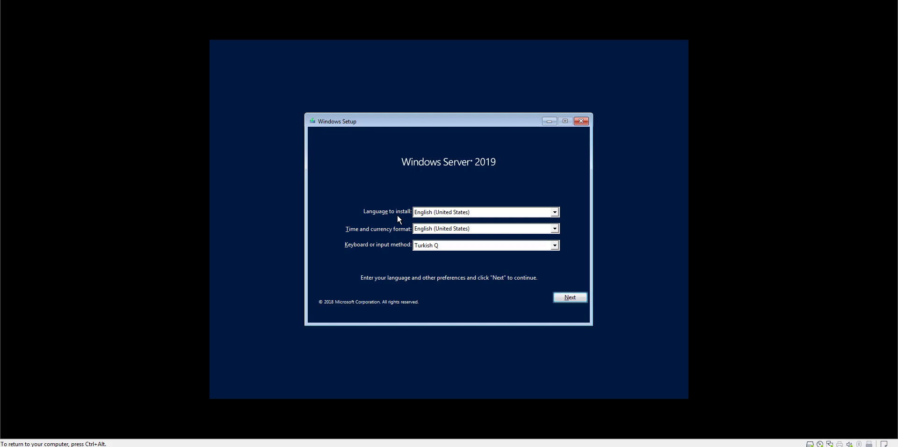
{"action": "key", "text": "Return"}
{"action": "key", "text": "Return"}
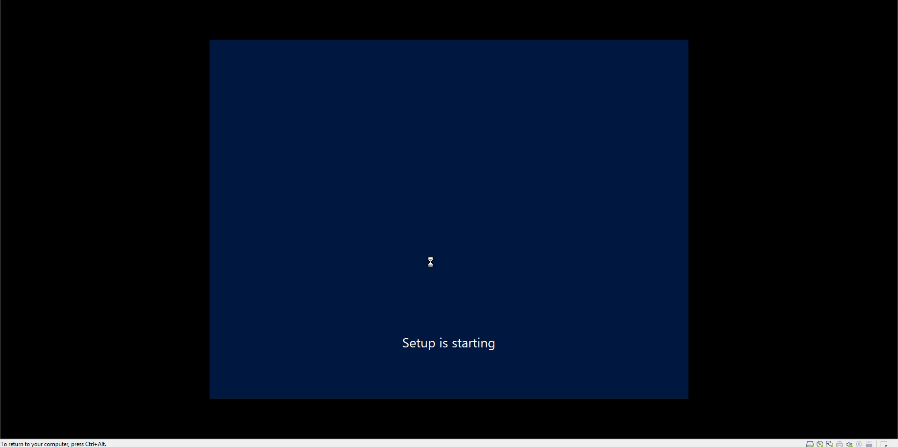
{"action": "key", "text": "ctrl+alt"}
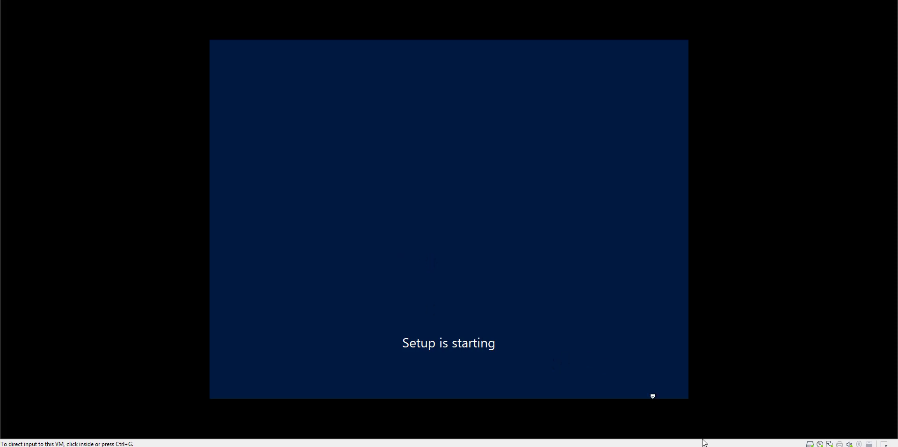
{"action": "left_click", "coordinate": [629, 414]}
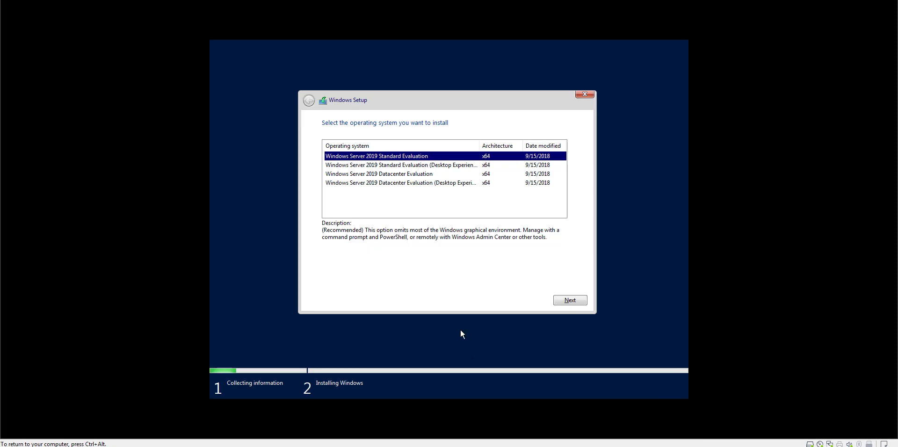
Step: Select the Windows Server 2019 Standard Evaluation (Desktop Experience) edition and accept the license terms
{"action": "key", "text": "Down"}
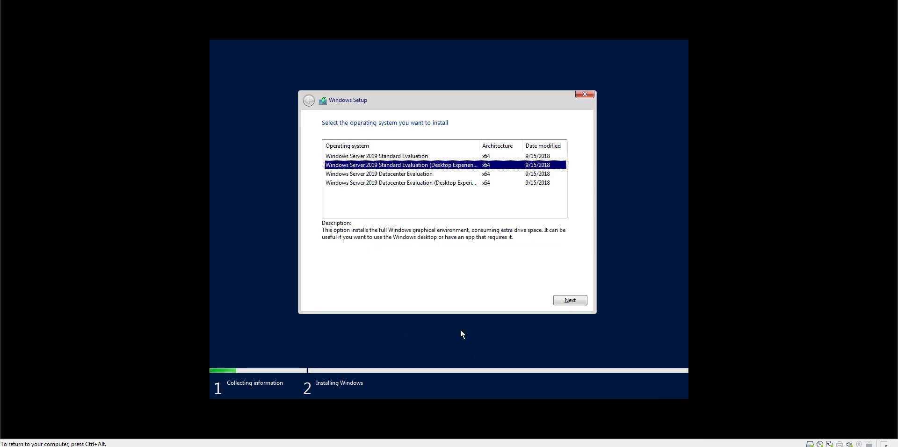
{"action": "key", "text": "Return"}
{"action": "left_click", "coordinate": [375, 282]}
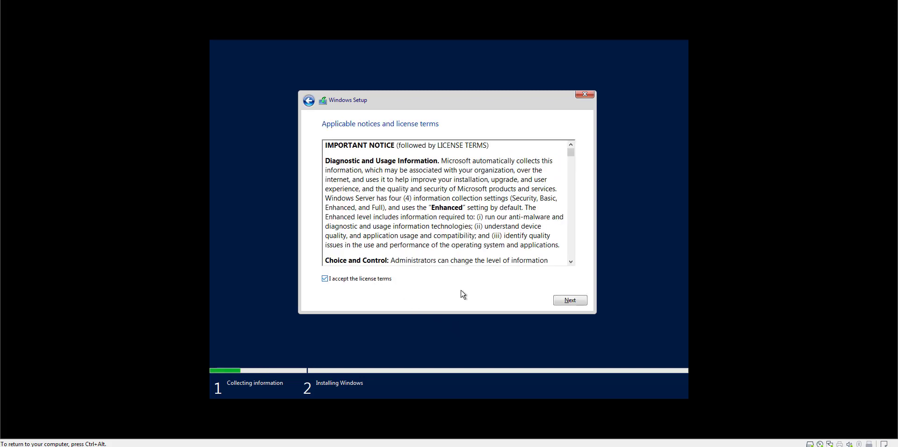
{"action": "left_click", "coordinate": [561, 300]}
Step: Install Windows on Drive 0 Unallocated Space and restart immediately once setup asks for it
{"action": "left_click", "coordinate": [408, 237]}
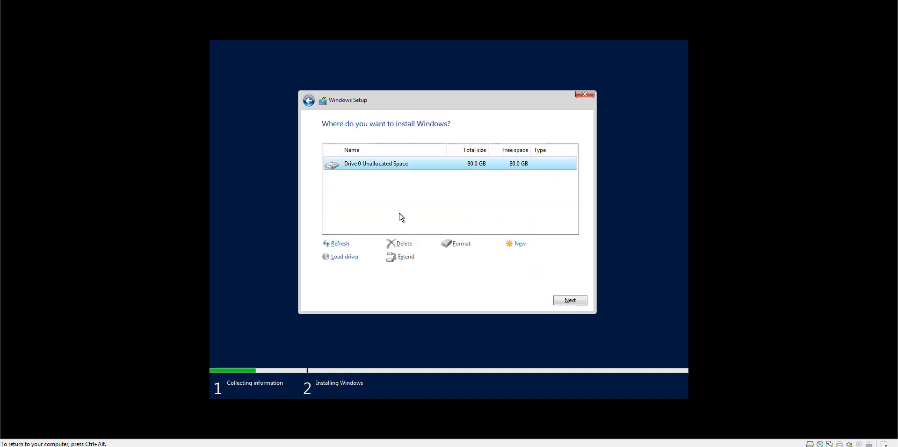
{"action": "left_click", "coordinate": [562, 299]}
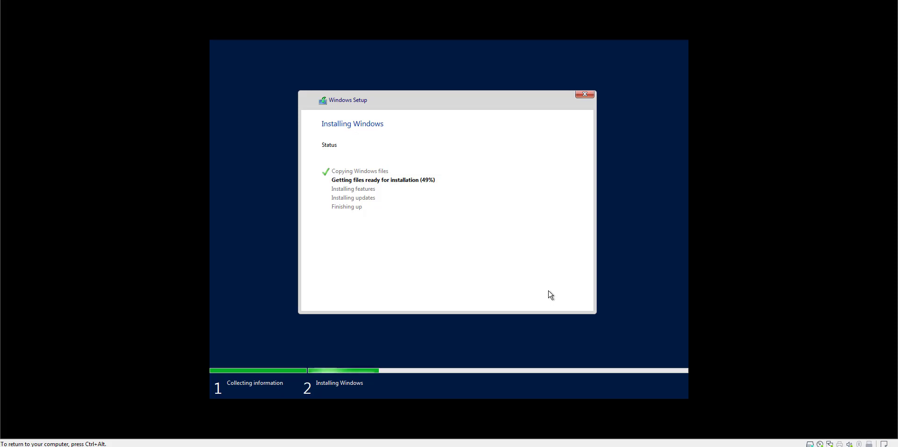
{"action": "left_click", "coordinate": [210, 141]}
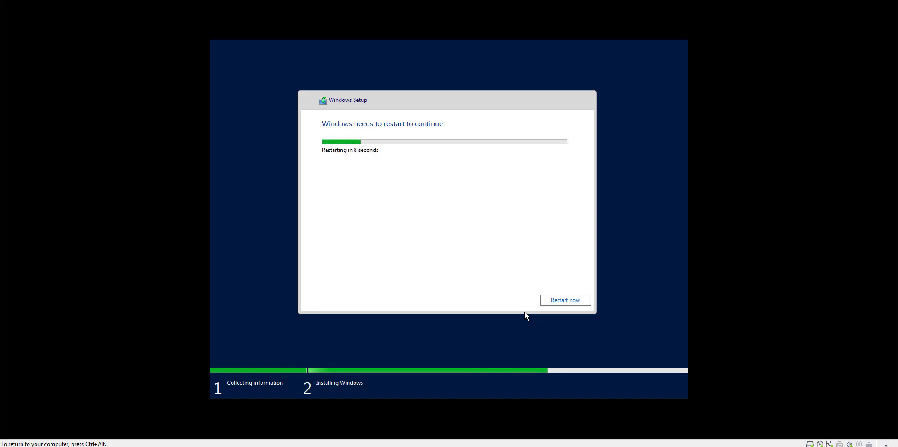
{"action": "left_click", "coordinate": [541, 304]}
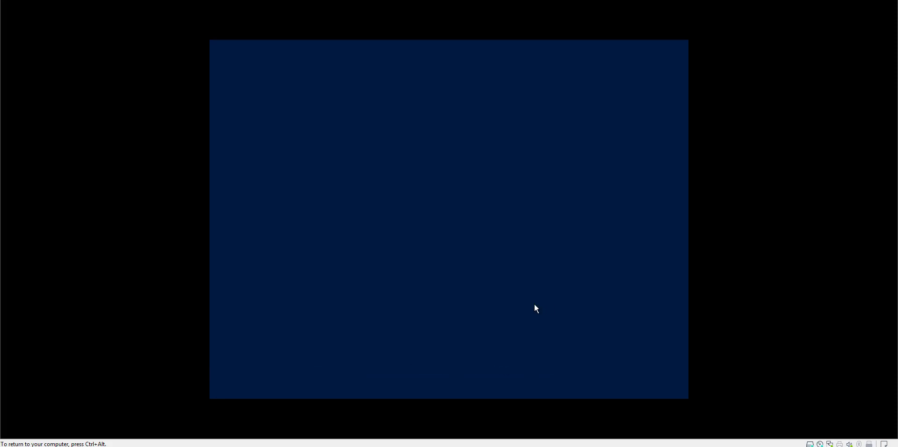
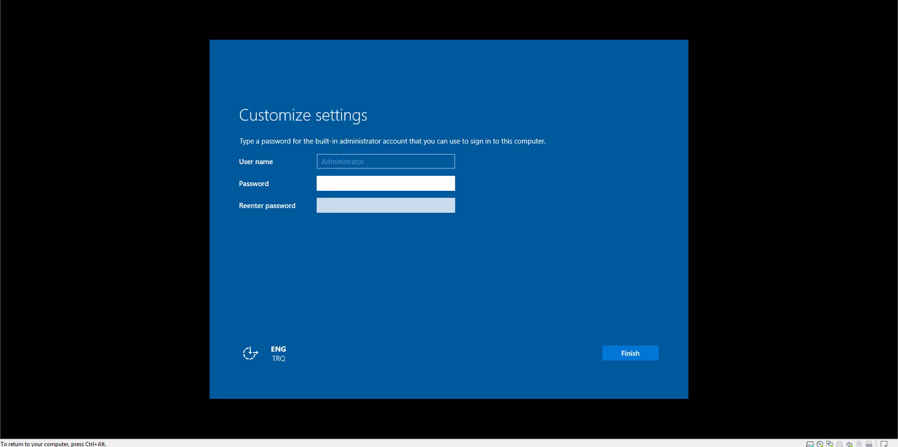
Step: Set and confirm the built-in Administrator account's password, finish the setup, and sign in with that password
{"action": "type", "text": "••••••••"}
{"action": "key", "text": "Tab"}
{"action": "type", "text": "••••••"}
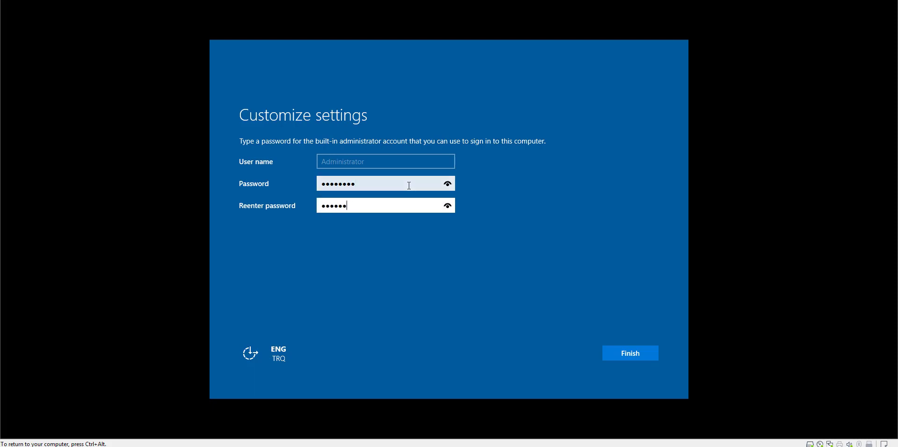
{"action": "type", "text": "•••"}
{"action": "key", "text": "Return"}
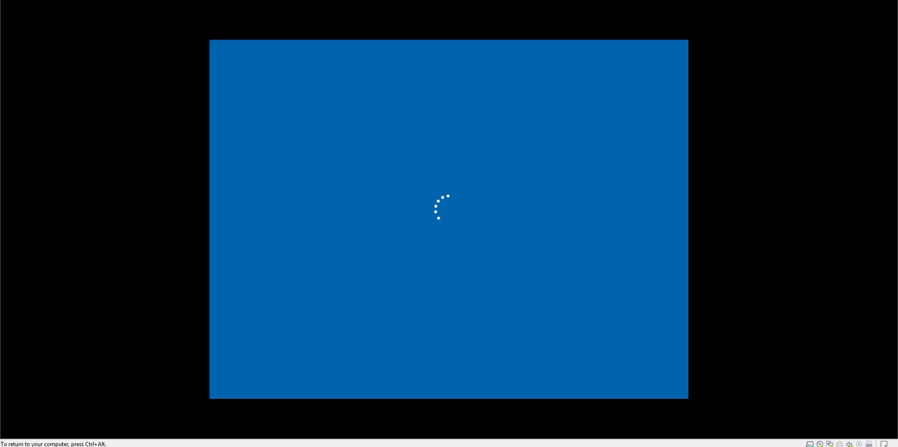
{"action": "type", "text": "••••••"}
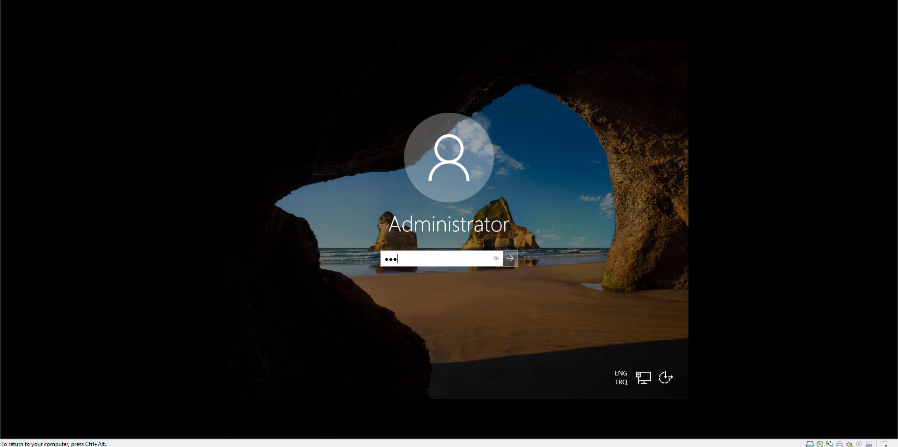
{"action": "key", "text": "Return"}
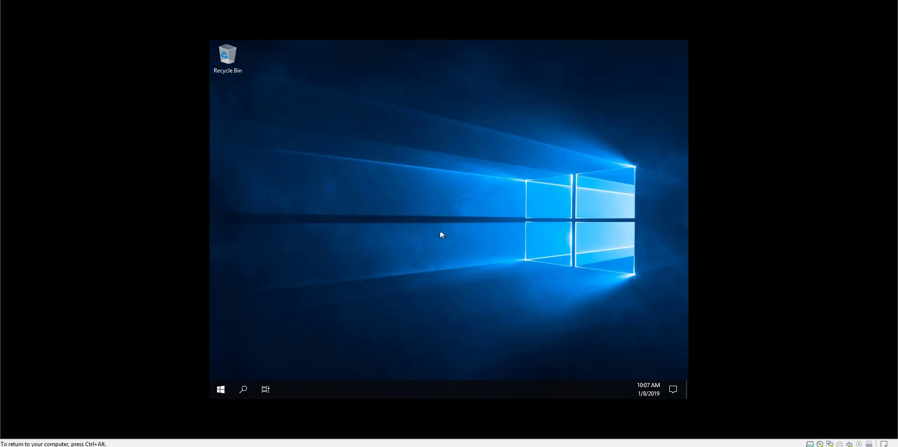
{"action": "right_click", "coordinate": [468, 212]}
{"action": "left_click", "coordinate": [487, 241]}
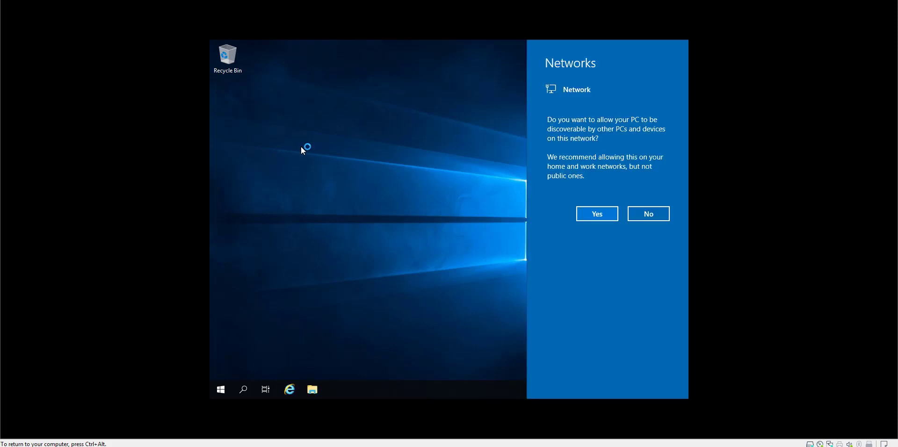
Step: Release input from the guest and start the VMware Tools installation for the virtual machine
{"action": "key", "text": "ctrl+alt"}
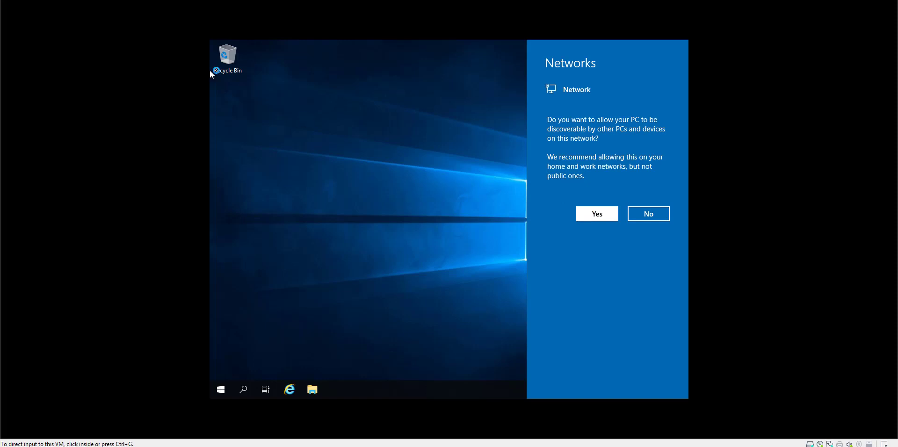
{"action": "key", "text": "alt+m"}
{"action": "key", "text": "Down"}
{"action": "key", "text": "Down"}
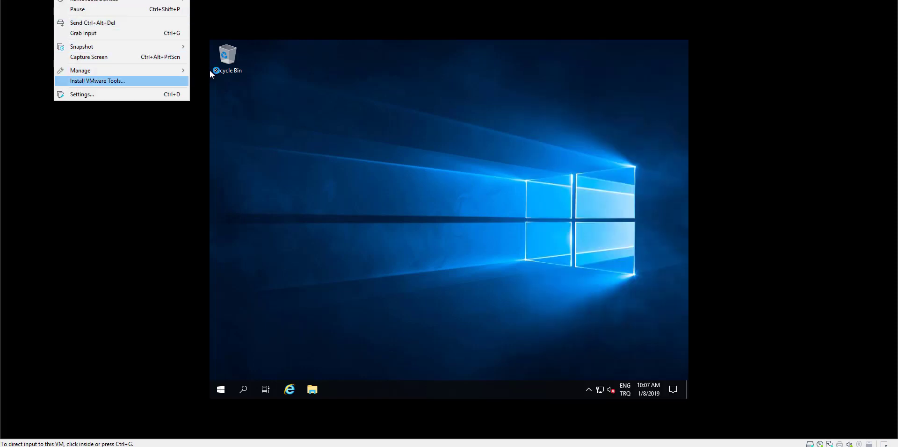
{"action": "key", "text": "Return"}
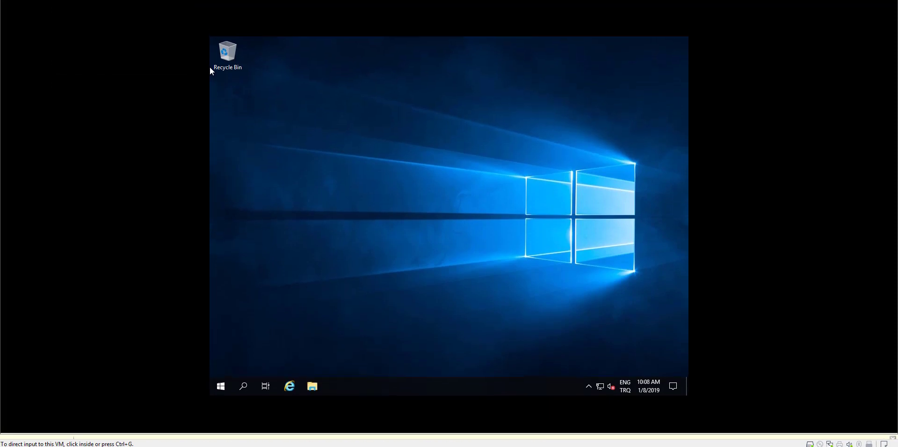
Step: Launch the VMware Tools setup wizard from DVD Drive (D:) in This PC and bring it to the front
{"action": "left_click", "coordinate": [300, 375]}
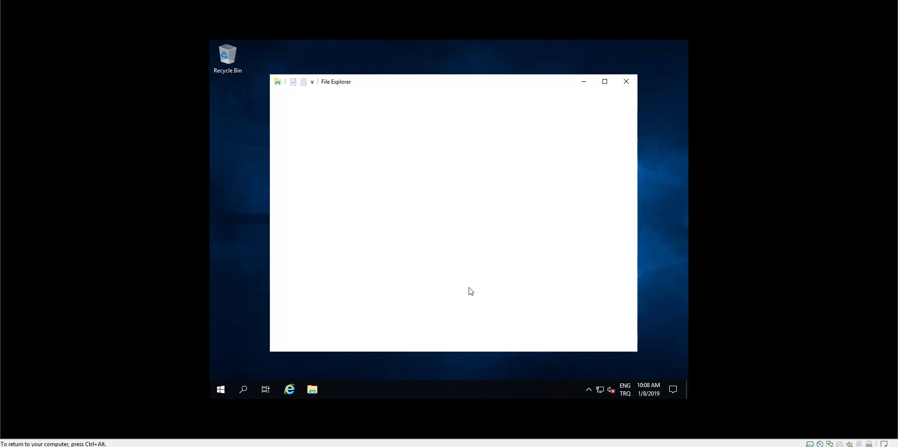
{"action": "left_click", "coordinate": [301, 189]}
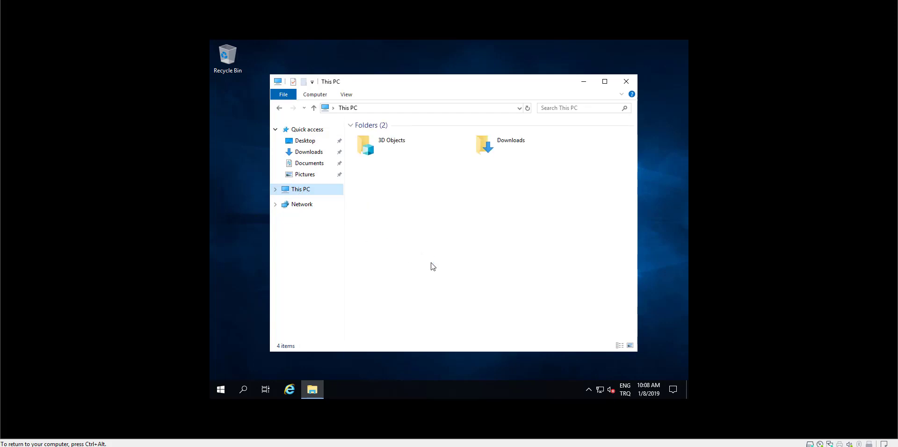
{"action": "left_click", "coordinate": [505, 266]}
{"action": "double_click", "coordinate": [506, 264]}
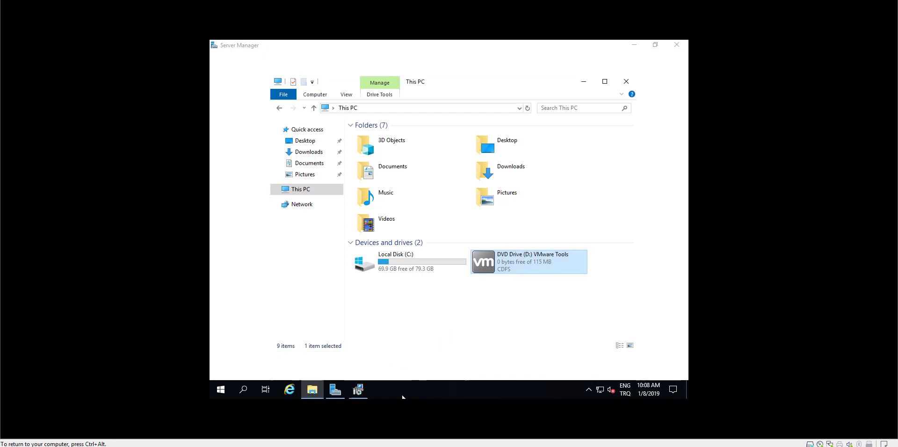
{"action": "left_click", "coordinate": [365, 392]}
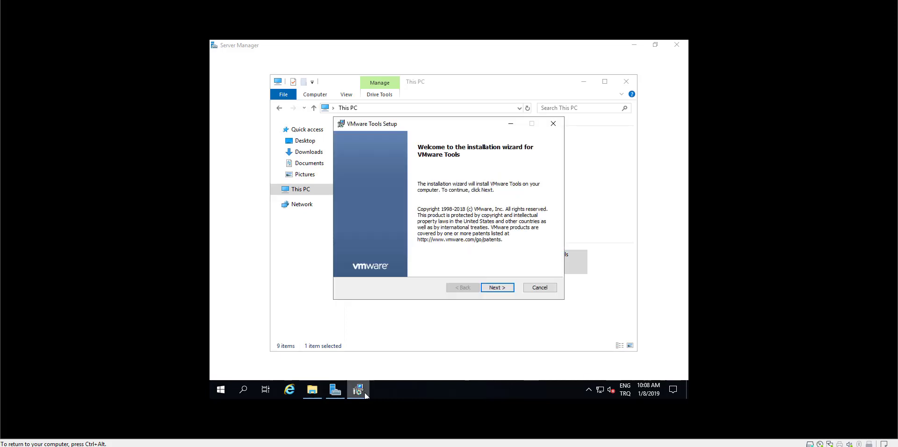
Step: Install VMware Tools with the Typical setup type, finish the wizard, and restart the server
{"action": "left_click", "coordinate": [488, 289]}
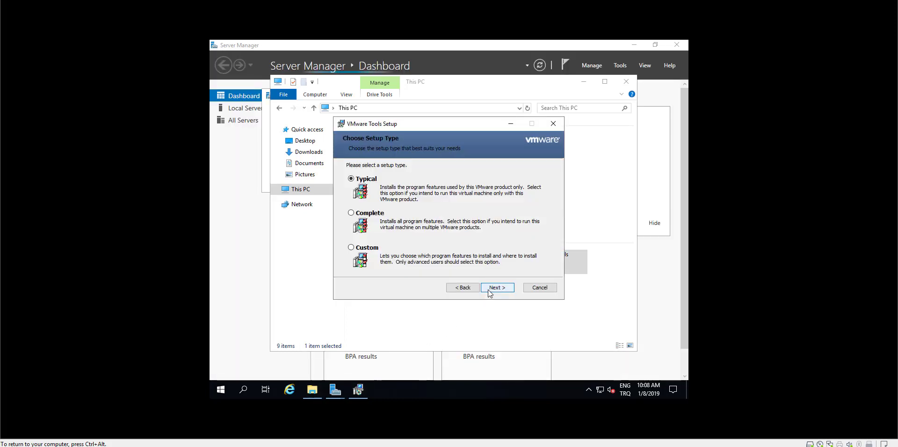
{"action": "left_click", "coordinate": [489, 290]}
{"action": "left_click", "coordinate": [488, 289]}
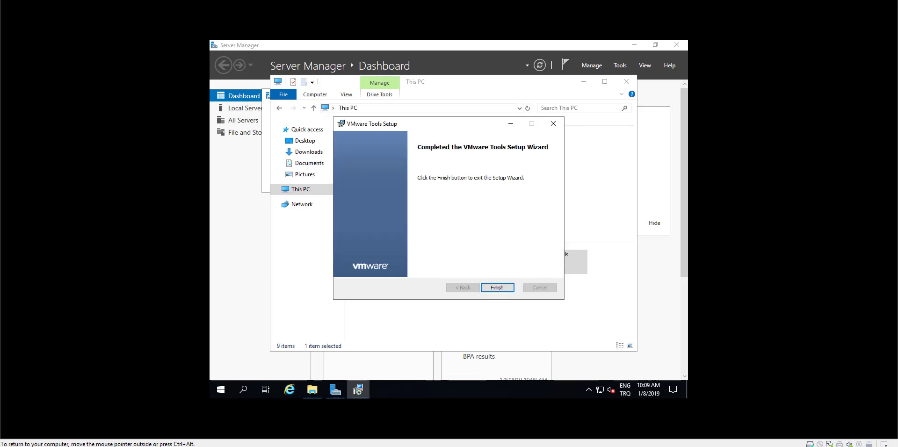
{"action": "left_click", "coordinate": [498, 287]}
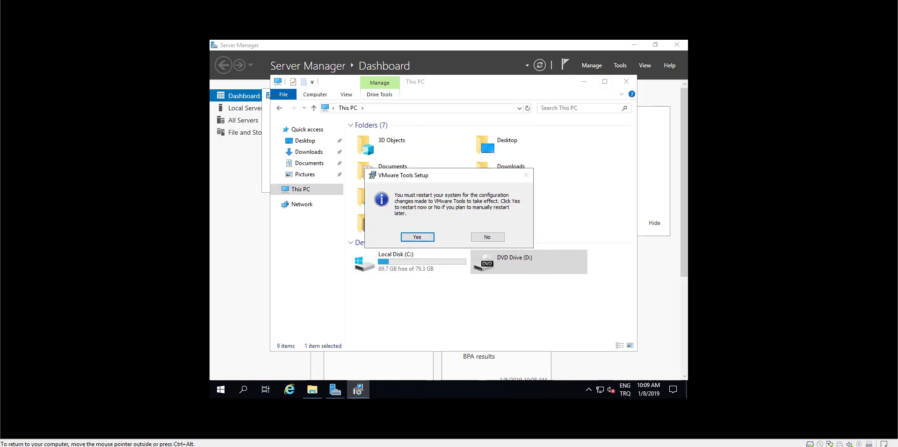
{"action": "left_click", "coordinate": [483, 234]}
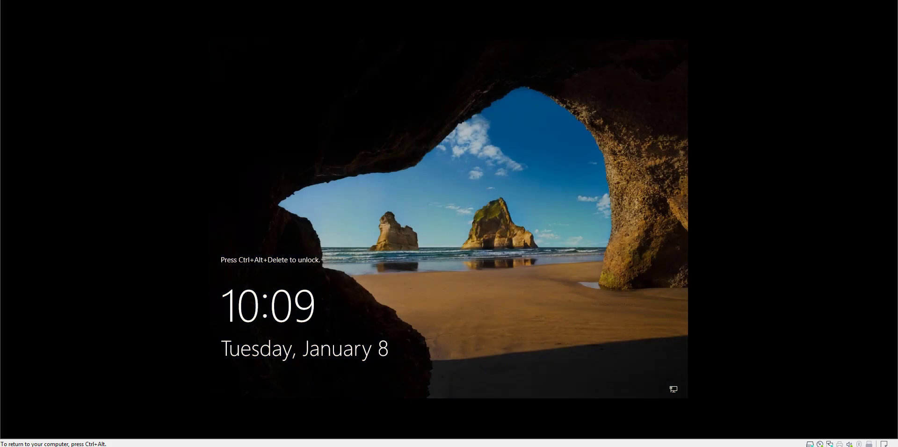
Step: Unlock the sign-in screen, fit the guest display to the VMware window, and sign in with the Administrator account's password
{"action": "key", "text": "ctrl+alt+Delete"}
{"action": "key", "text": "alt+e"}
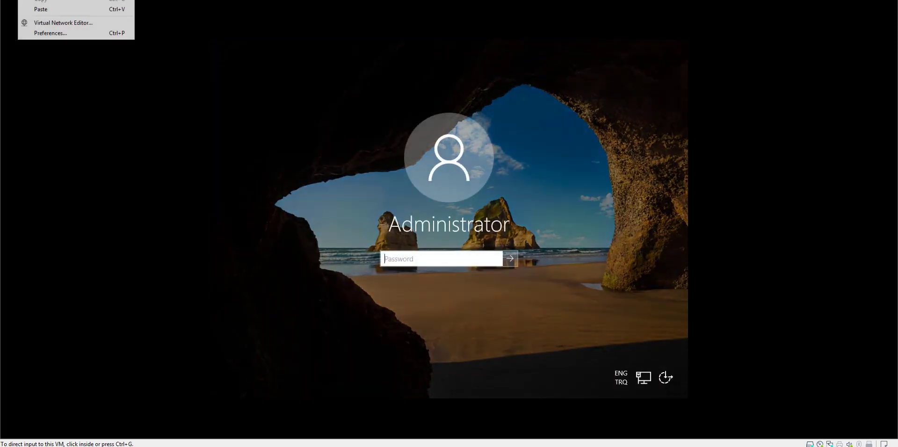
{"action": "key", "text": "Right"}
{"action": "key", "text": "Down"}
{"action": "key", "text": "Down"}
{"action": "key", "text": "Return"}
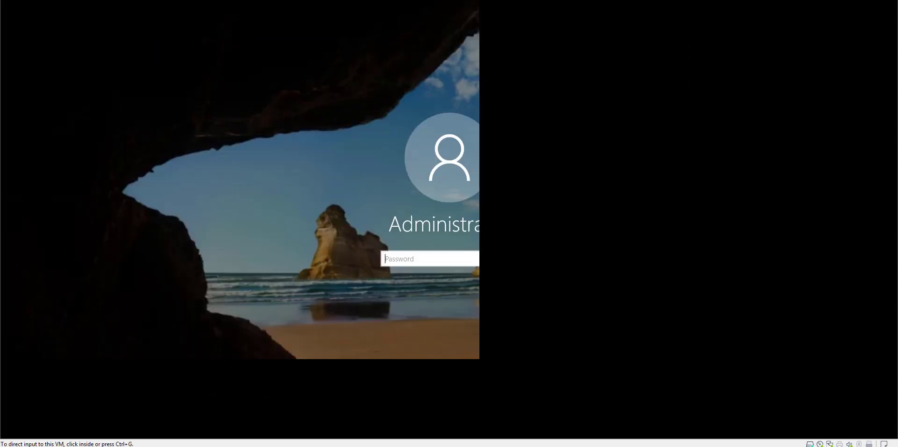
{"action": "type", "text": "••••••••"}
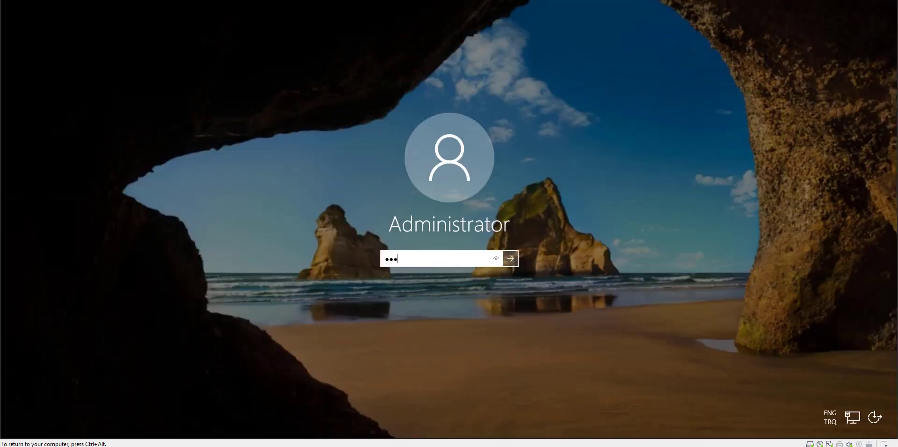
{"action": "key", "text": "Return"}
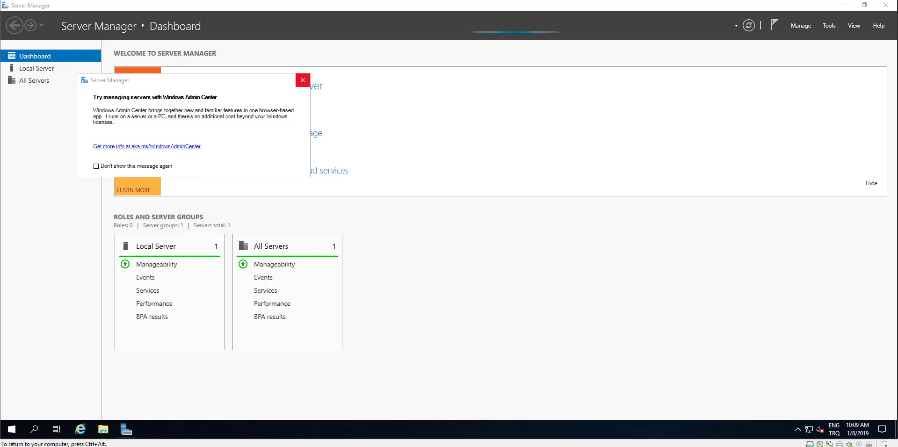
Step: Dismiss the Windows Admin Center message and open the Local Server page in Server Manager
{"action": "left_click", "coordinate": [303, 80]}
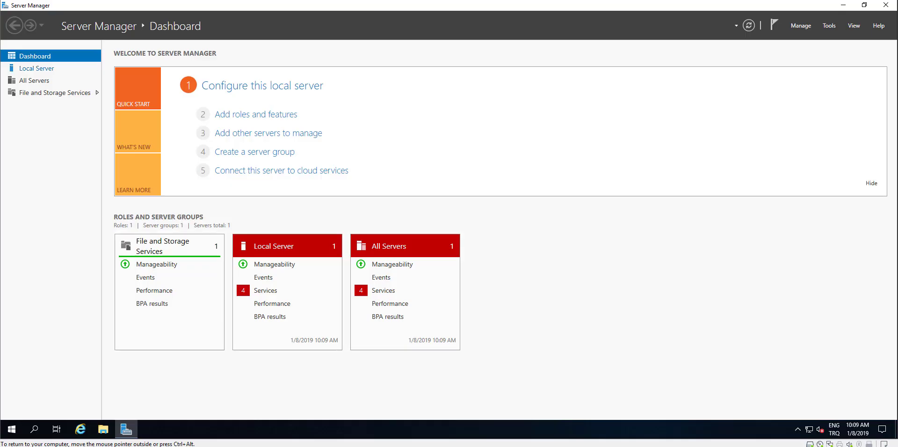
{"action": "left_click", "coordinate": [36, 68]}
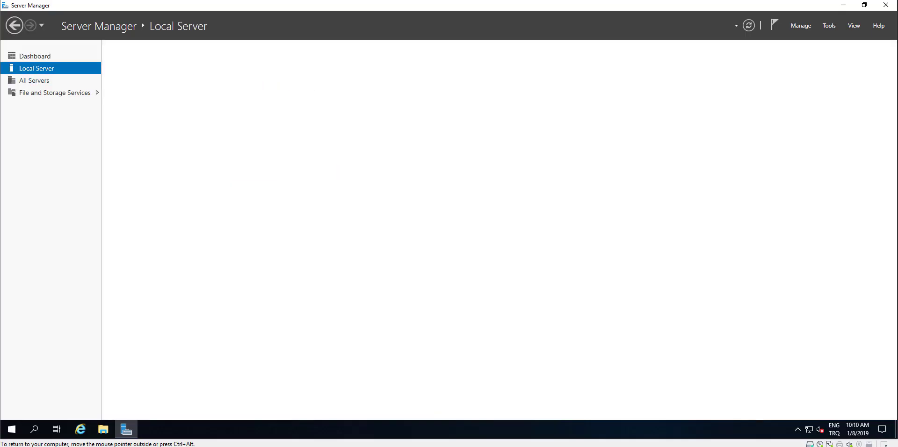